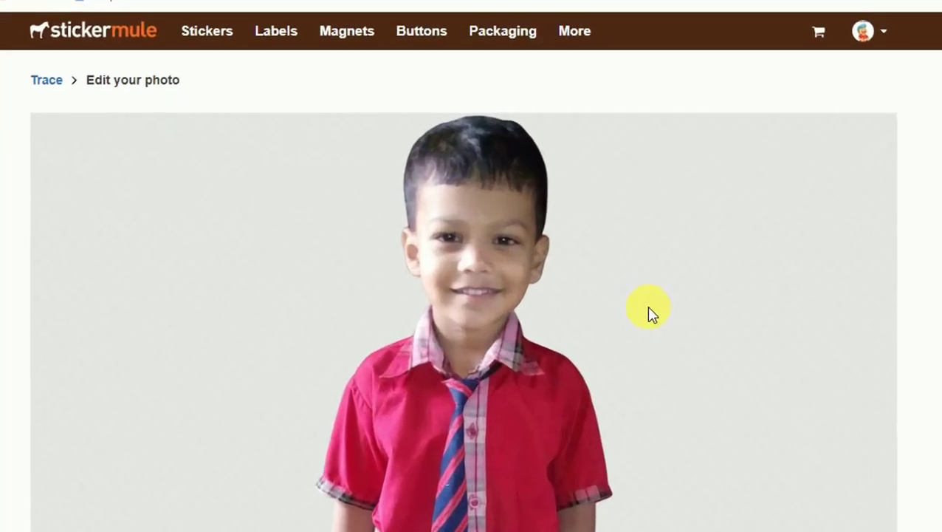
Step: Go from the boy's edited photo in Trace to its Download page
scroll(410, 274, down, 1)
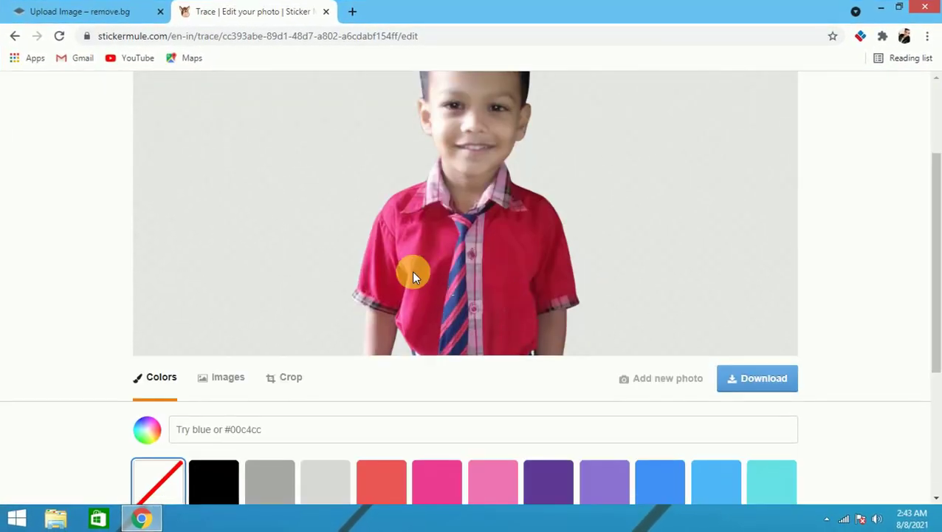
scroll(410, 273, up, 3)
scroll(629, 309, down, 1)
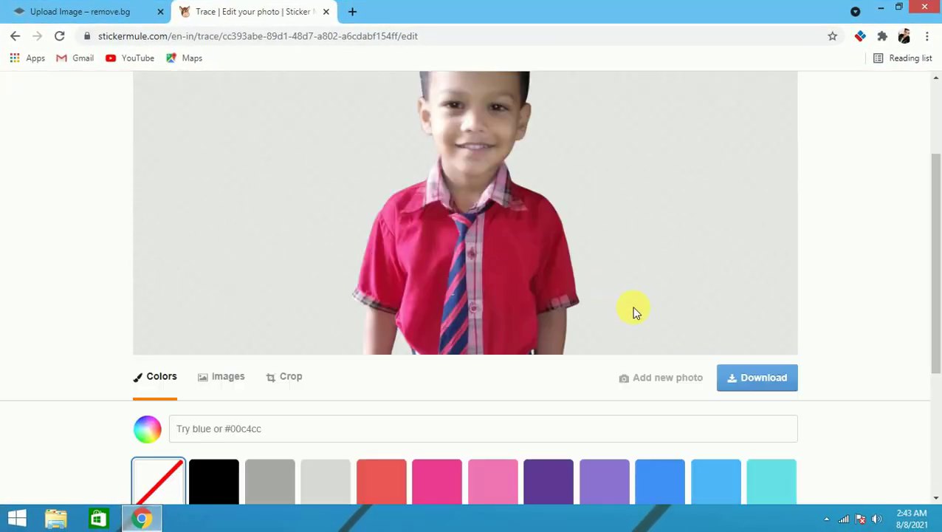
scroll(738, 273, down, 2)
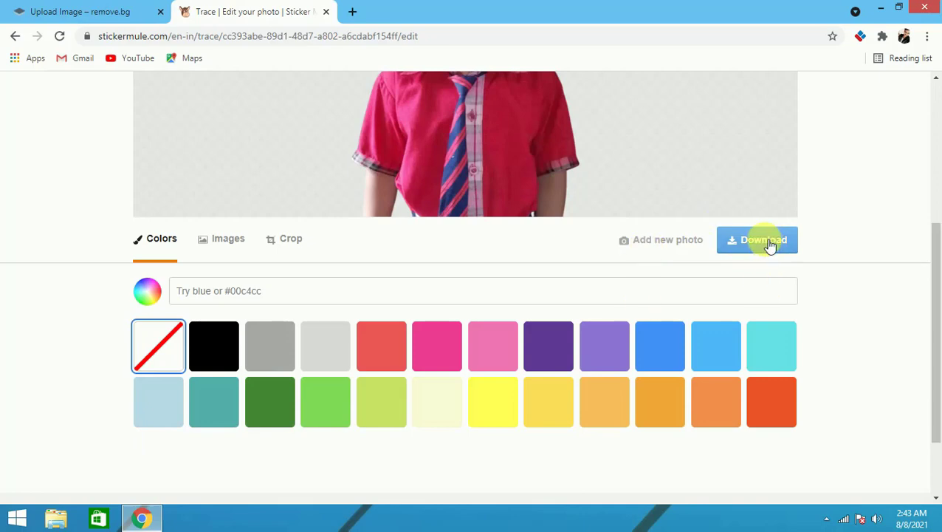
click(768, 244)
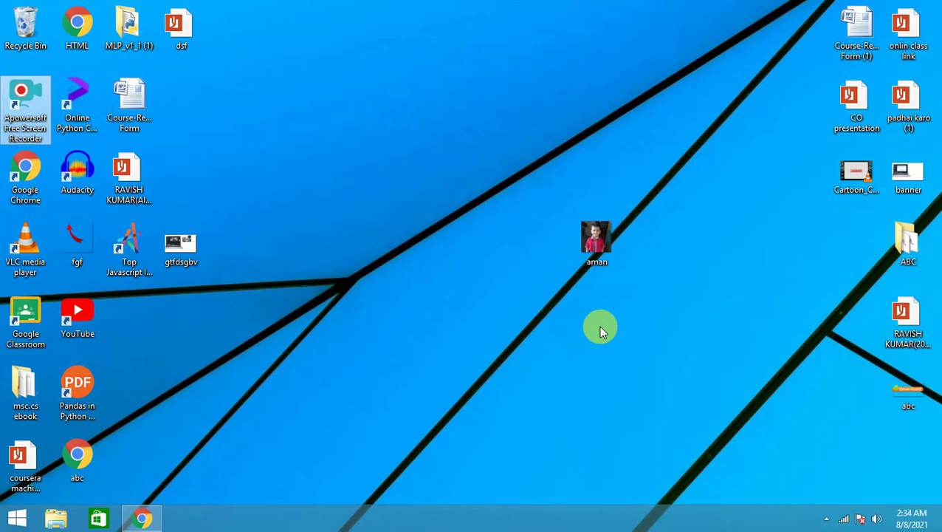
Step: Switch back to Chrome and restore it on the remove.bg homepage
key(alt+Tab)
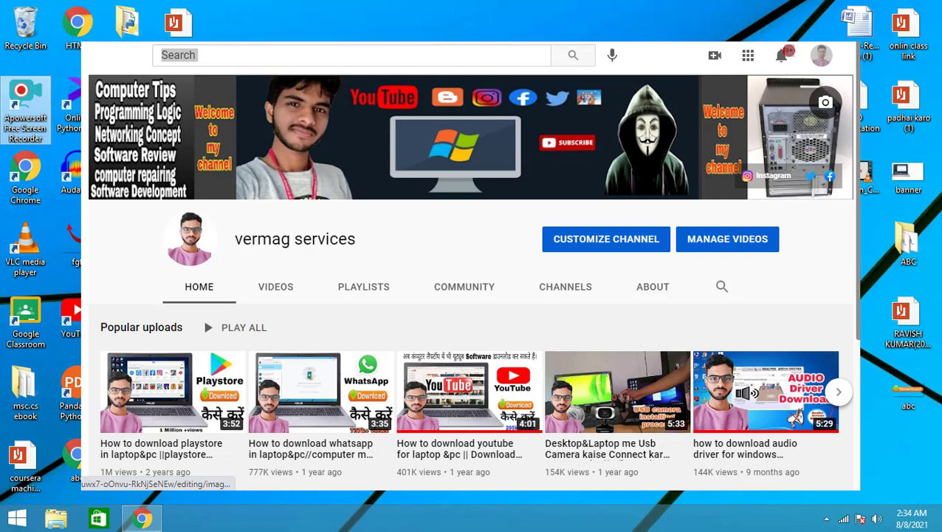
key(super+d)
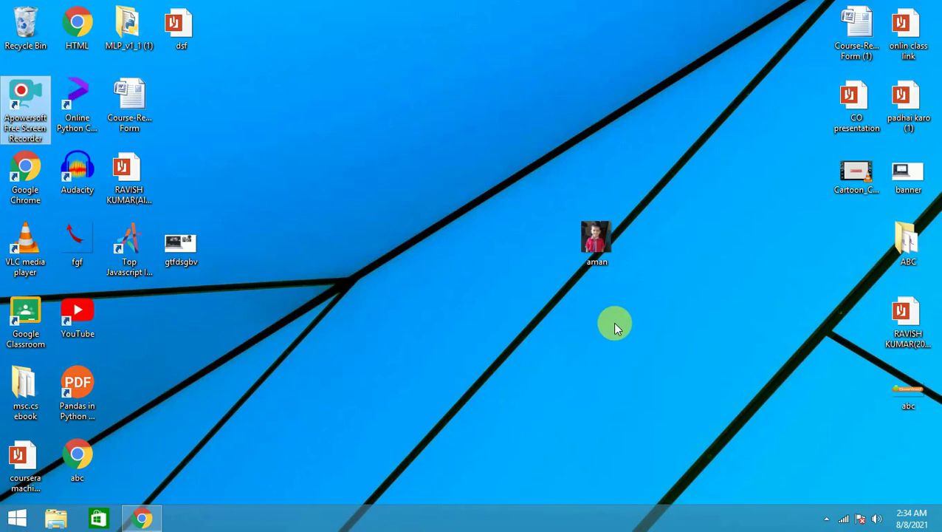
key(super+d)
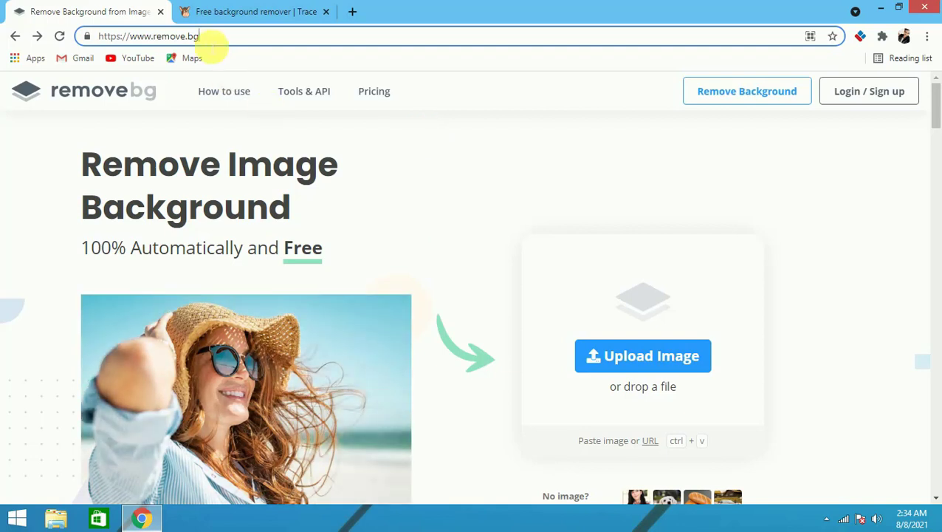
Step: Go to remove.bg's Login / Sign up page for a Kaleido account
drag(210, 44, 116, 56)
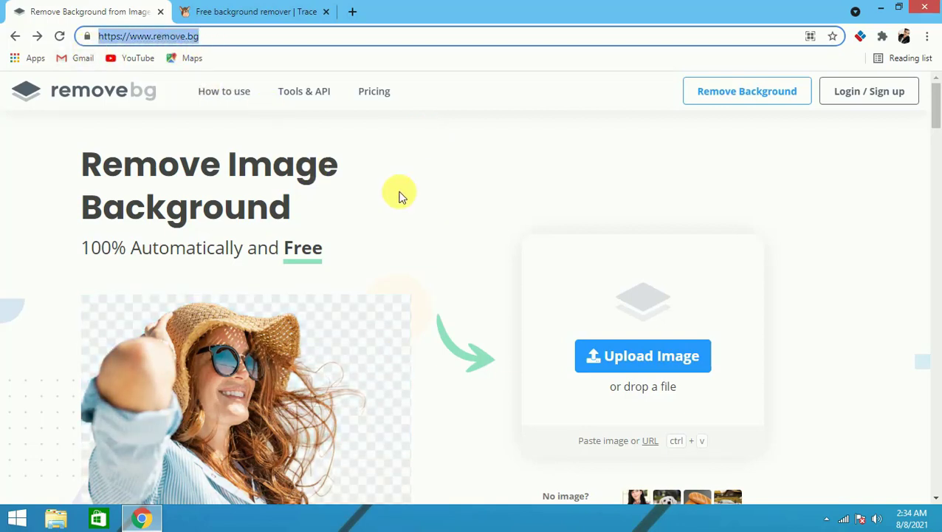
click(259, 40)
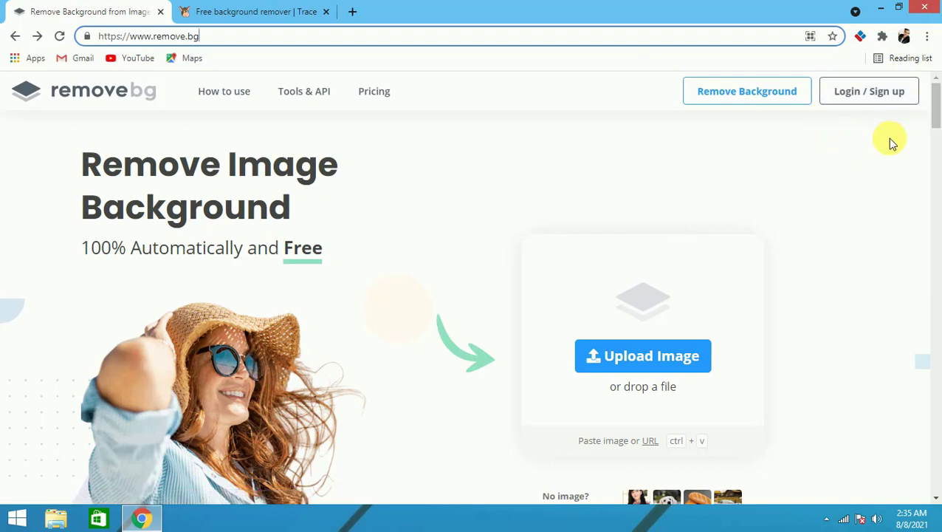
click(871, 102)
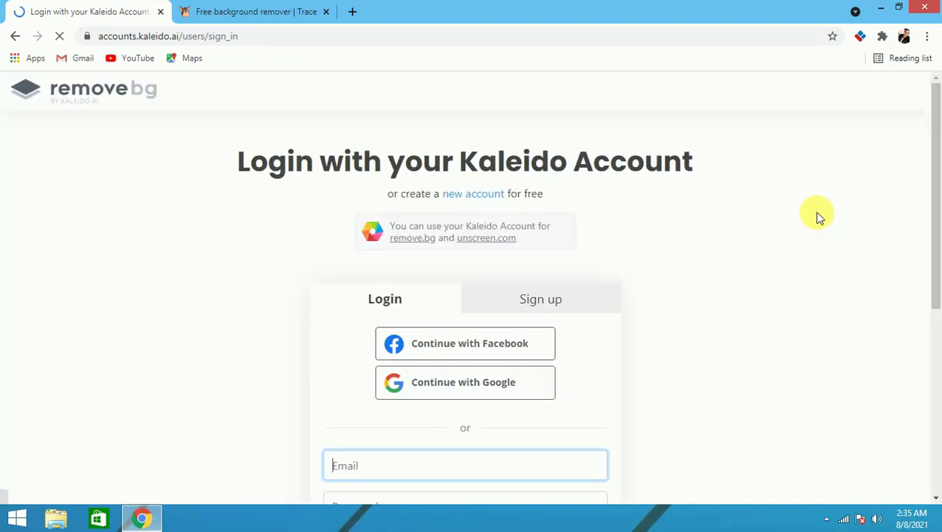
Step: Sign up for remove.bg with a Google account, agreeing to the terms but declining notifications
click(548, 303)
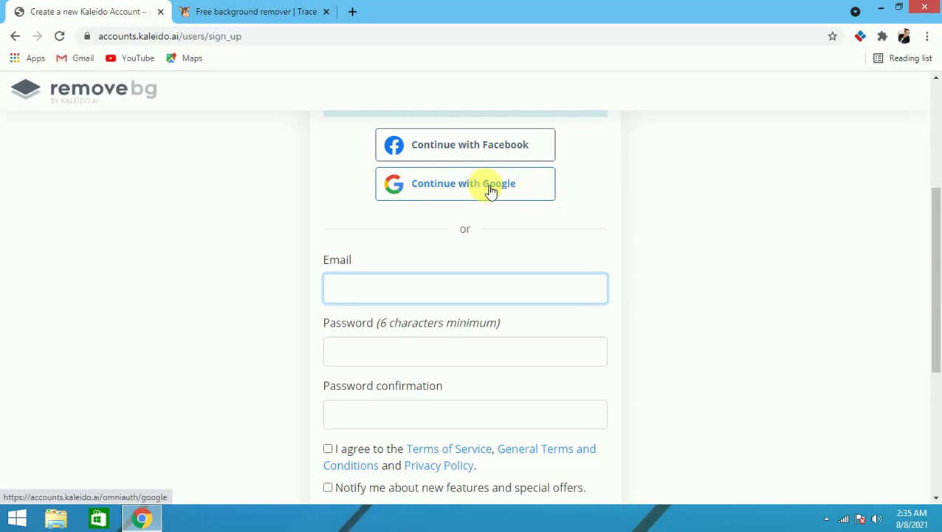
click(489, 191)
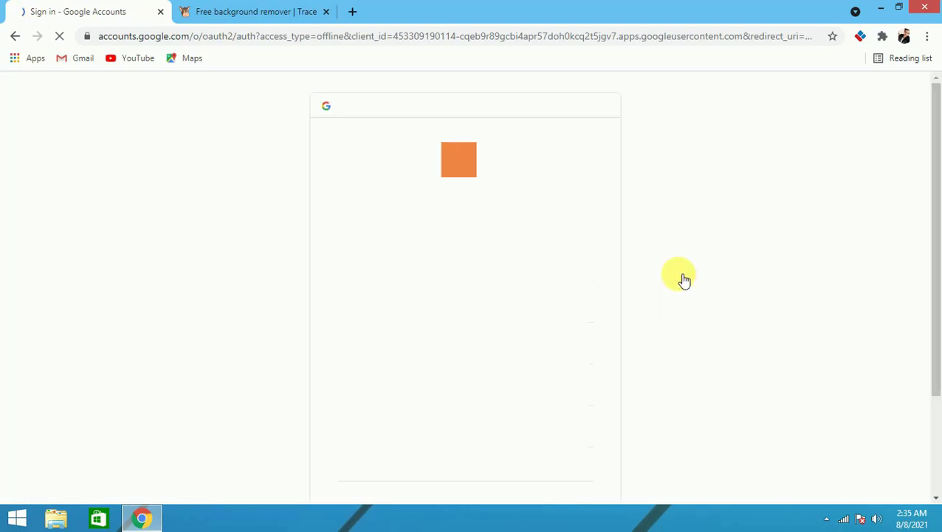
click(627, 341)
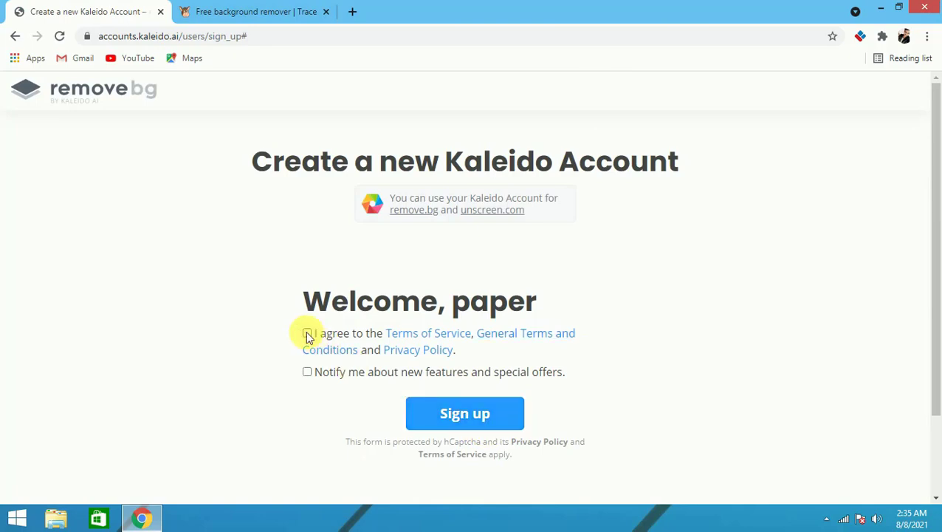
click(307, 333)
click(308, 373)
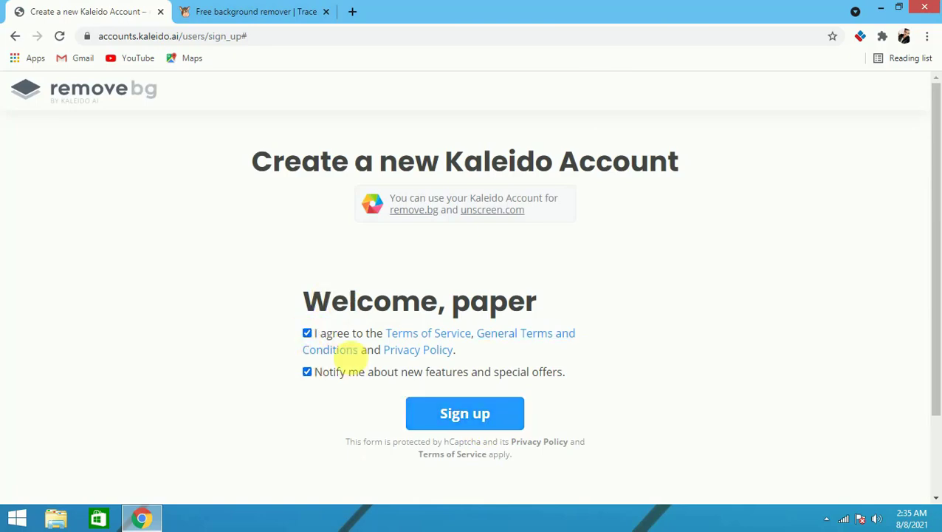
click(307, 372)
click(491, 419)
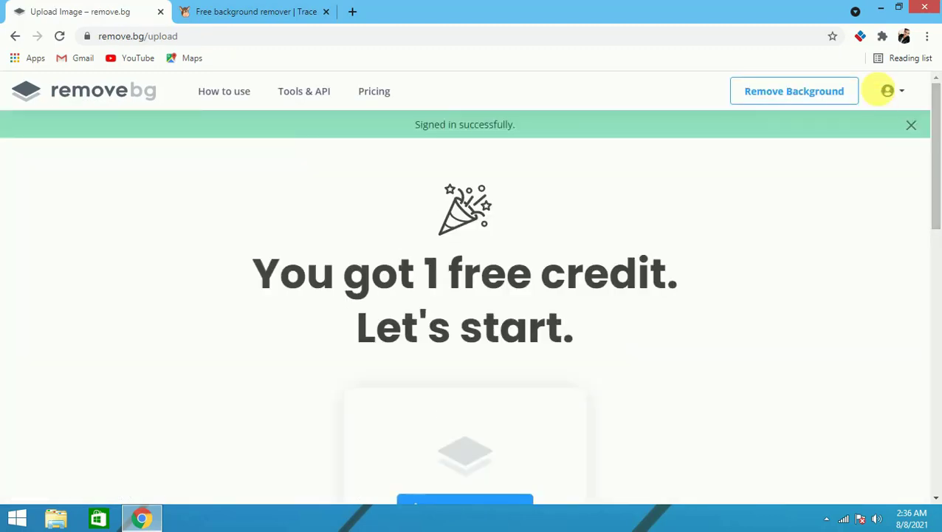
Step: Upload the aman JPEG from the Desktop to remove.bg
scroll(578, 376, down, 2)
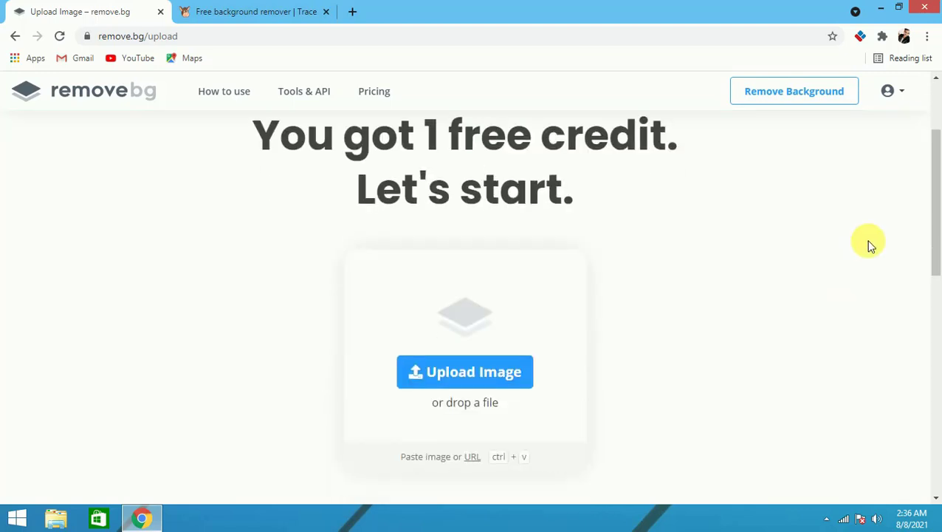
scroll(568, 385, up, 1)
scroll(570, 386, down, 1)
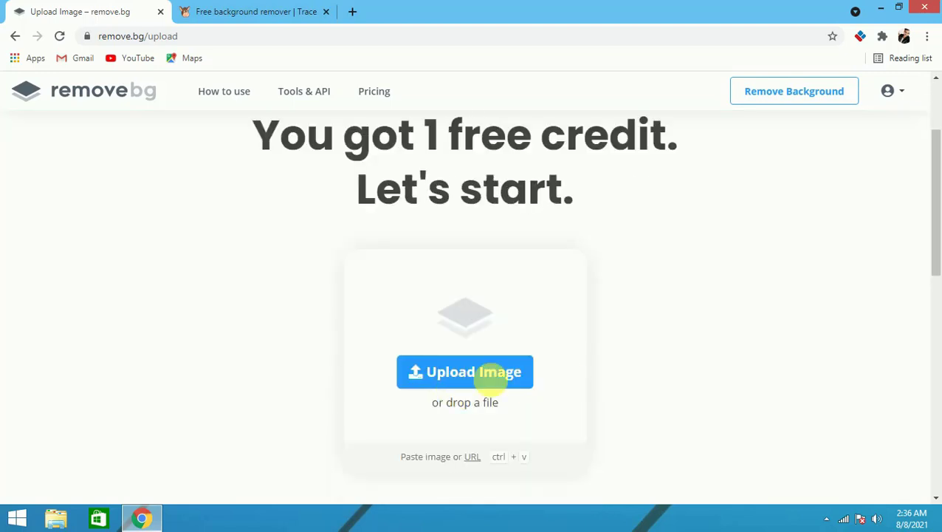
click(444, 381)
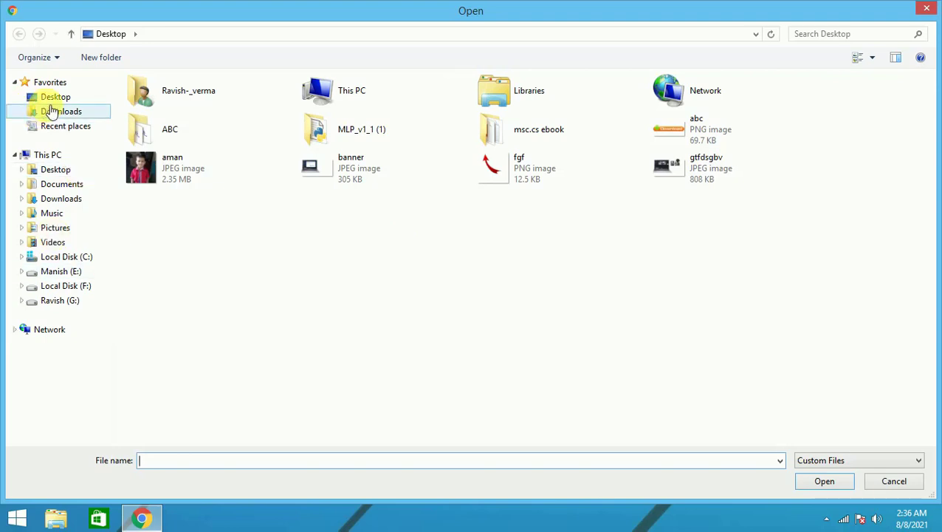
click(54, 100)
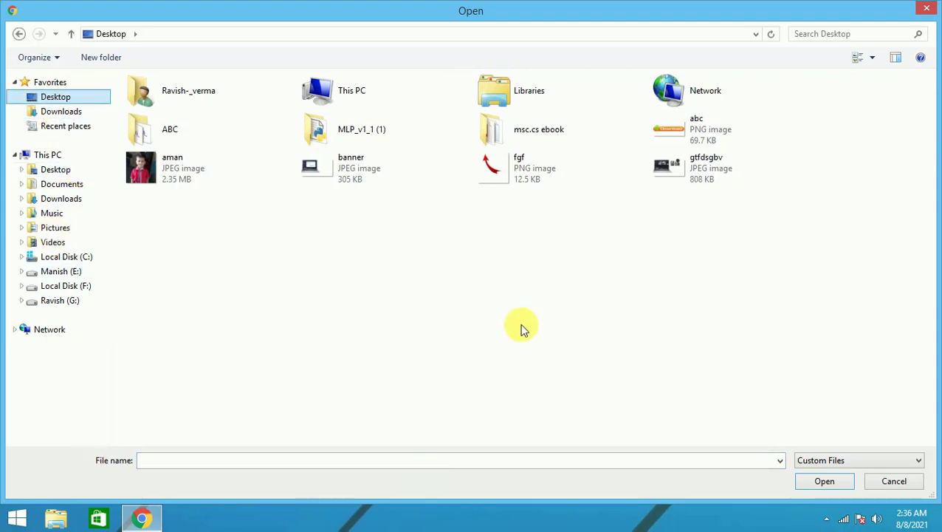
double_click(168, 177)
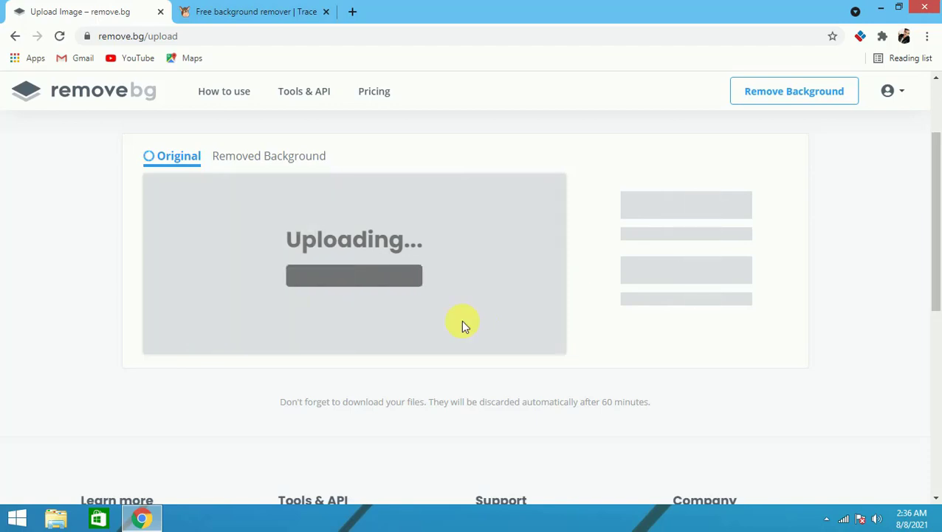
scroll(461, 320, up, 1)
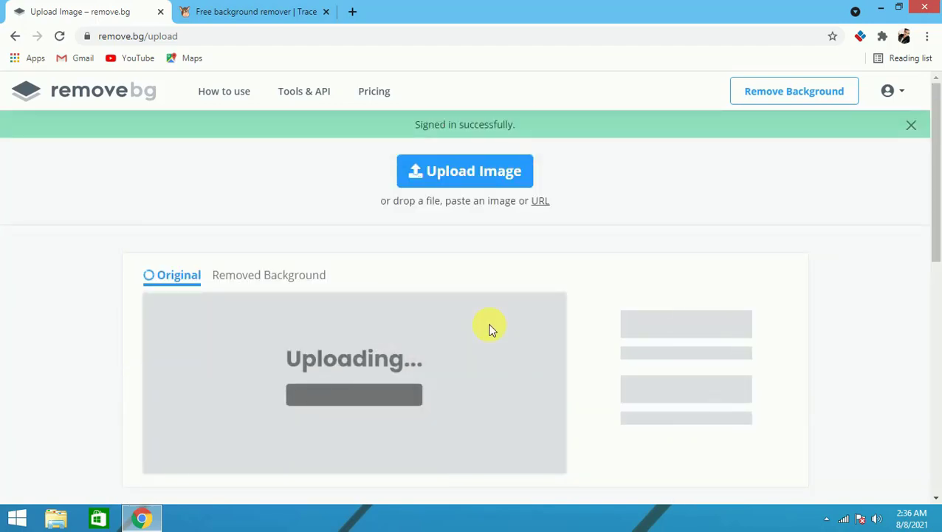
scroll(489, 328, down, 1)
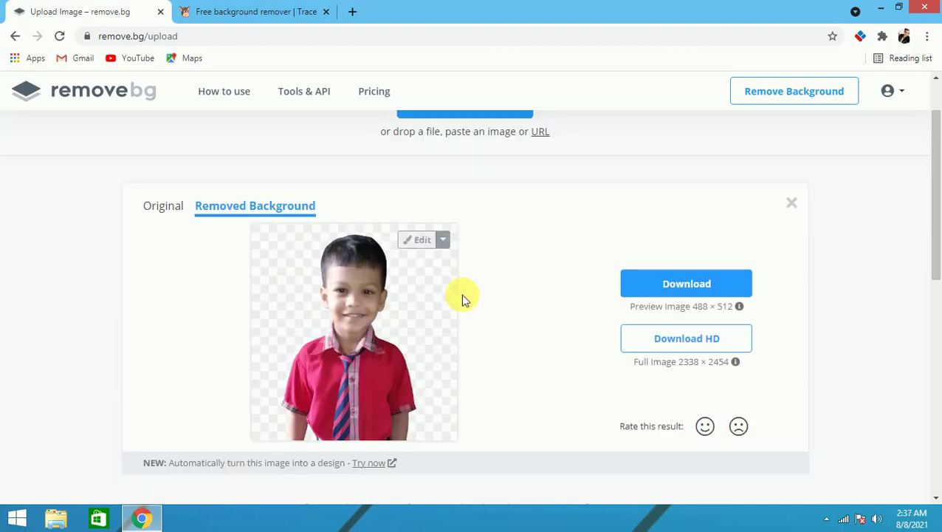
scroll(425, 329, down, 3)
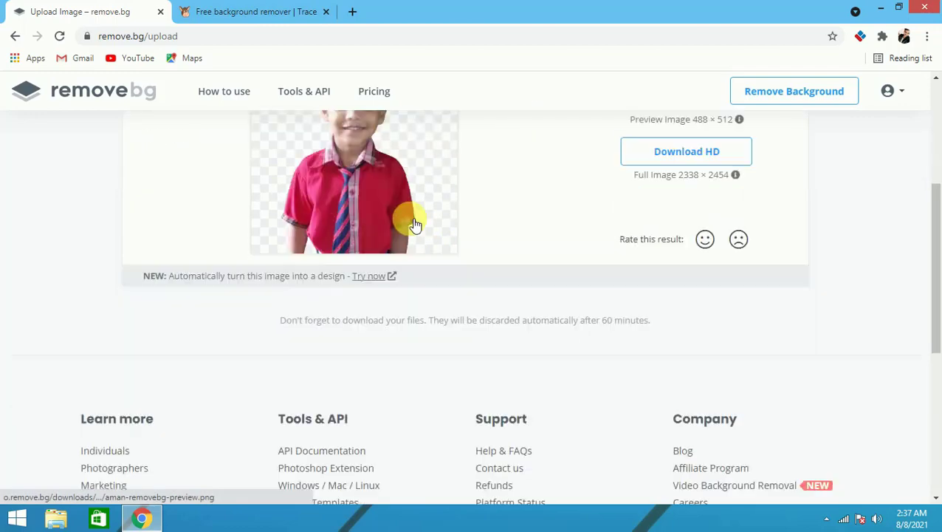
scroll(415, 223, up, 4)
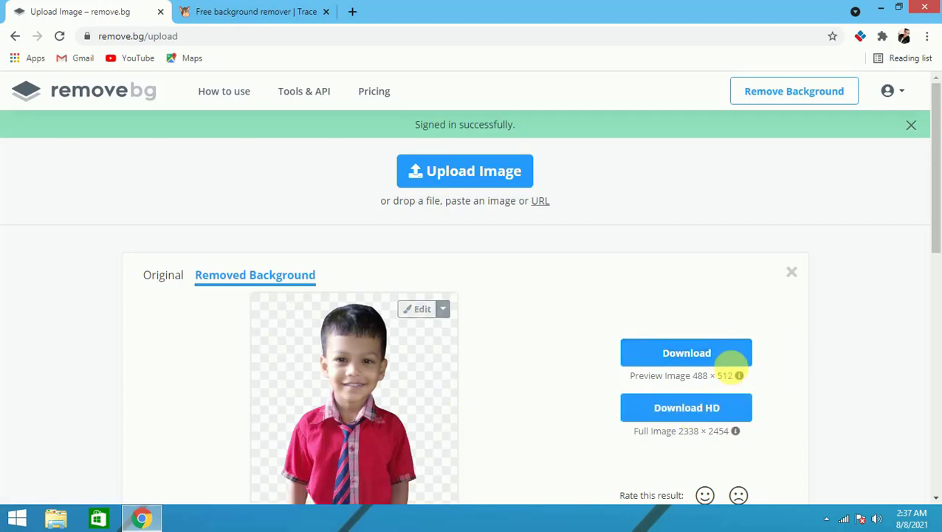
Step: Spend one credit to download the HD cutout as aman-removebg.png and open it
click(692, 415)
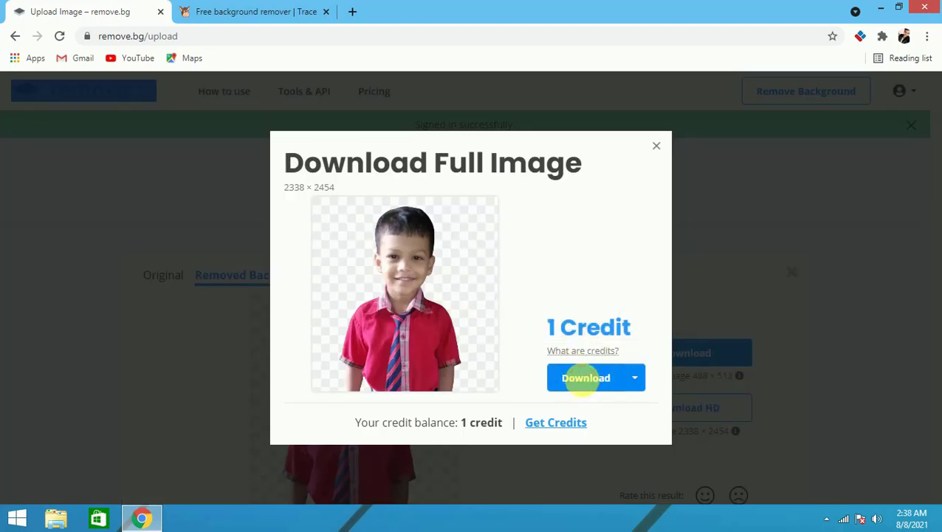
click(591, 387)
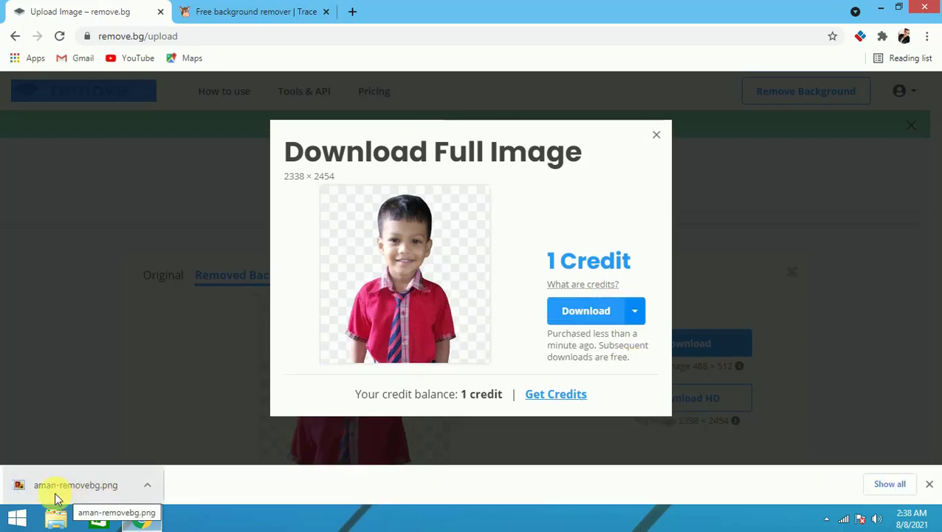
click(54, 495)
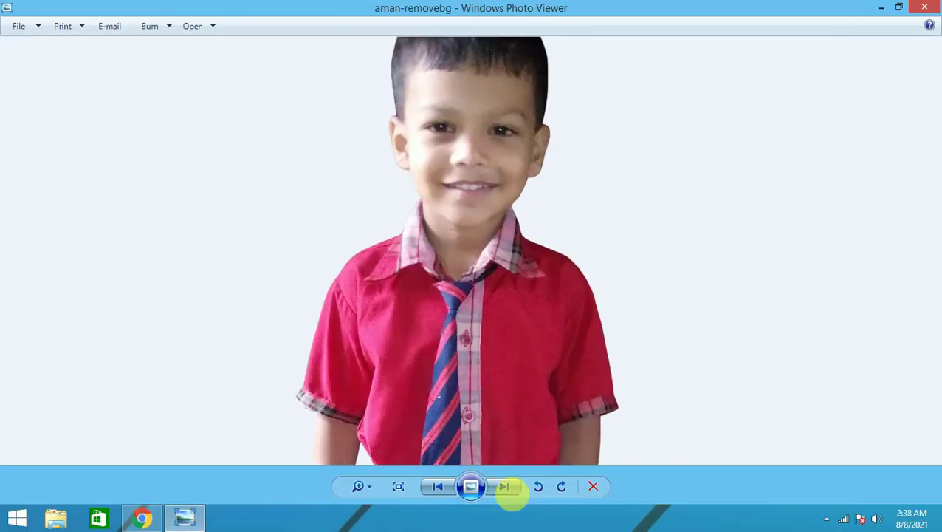
Step: Zoom in and out on the cutout to inspect details like the tie, then close Photo Viewer
click(368, 484)
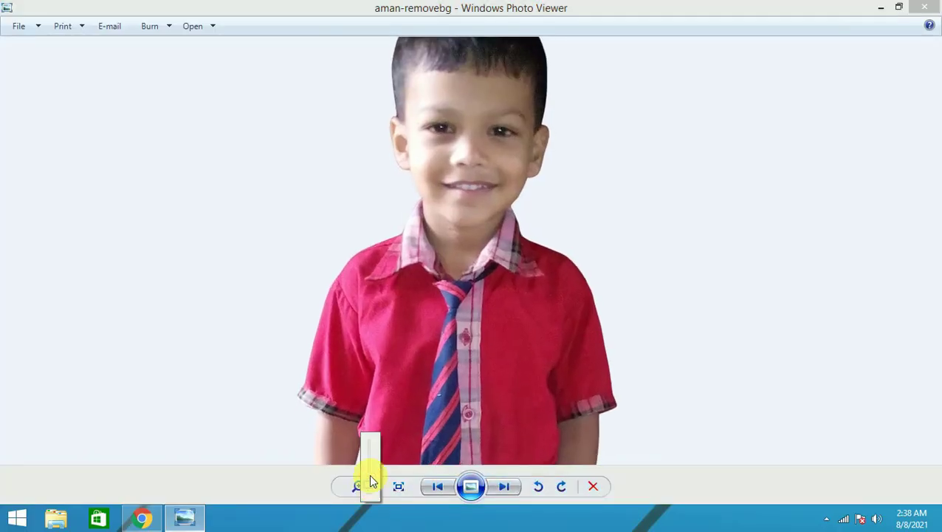
scroll(371, 486, up, 3)
scroll(371, 488, down, 4)
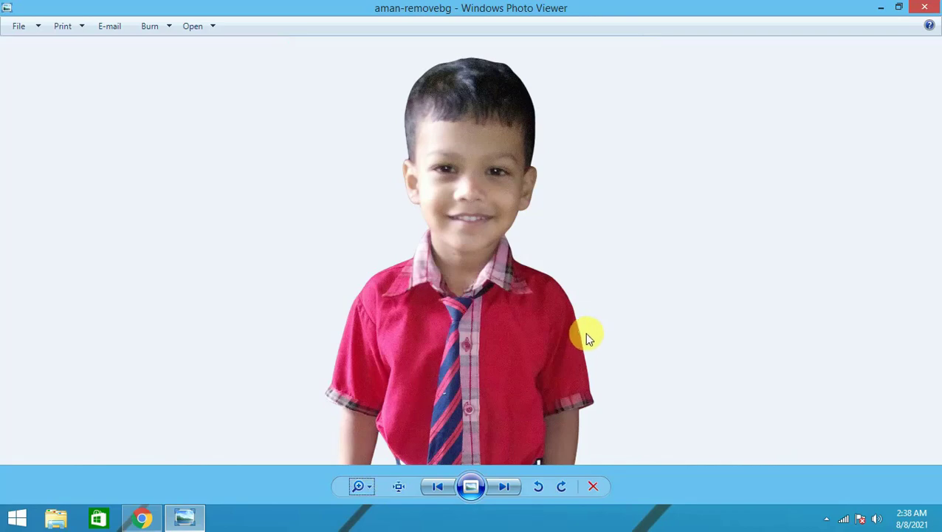
scroll(442, 328, up, 2)
scroll(441, 328, up, 2)
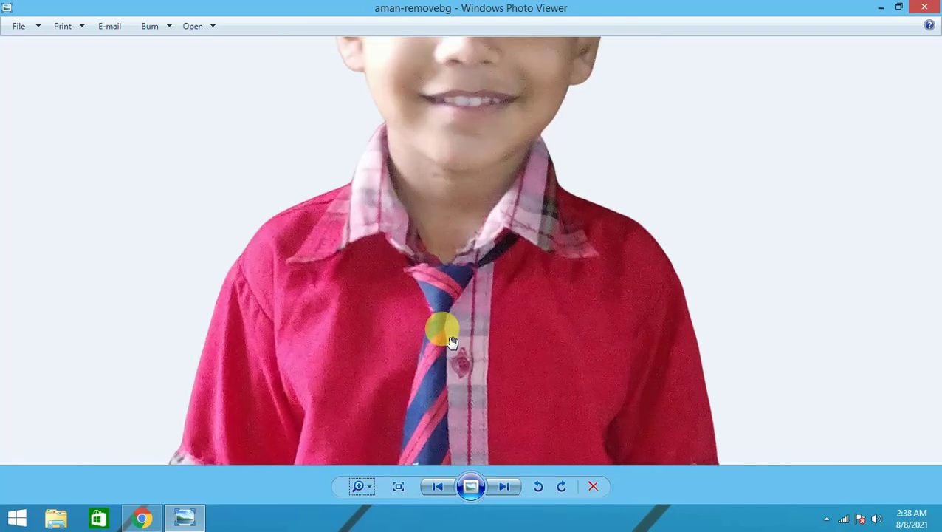
click(369, 485)
scroll(369, 472, up, 3)
scroll(374, 484, down, 2)
scroll(369, 476, down, 3)
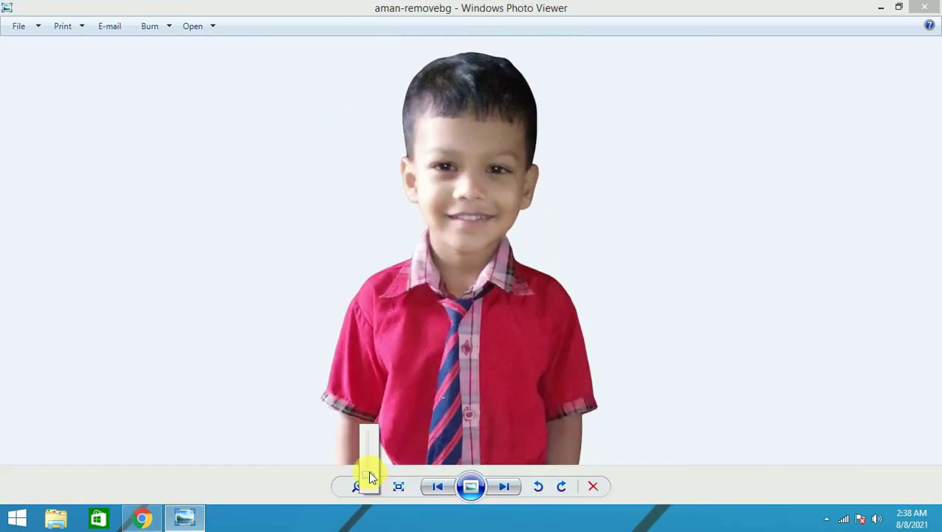
scroll(367, 469, up, 2)
scroll(369, 473, up, 2)
scroll(369, 476, down, 3)
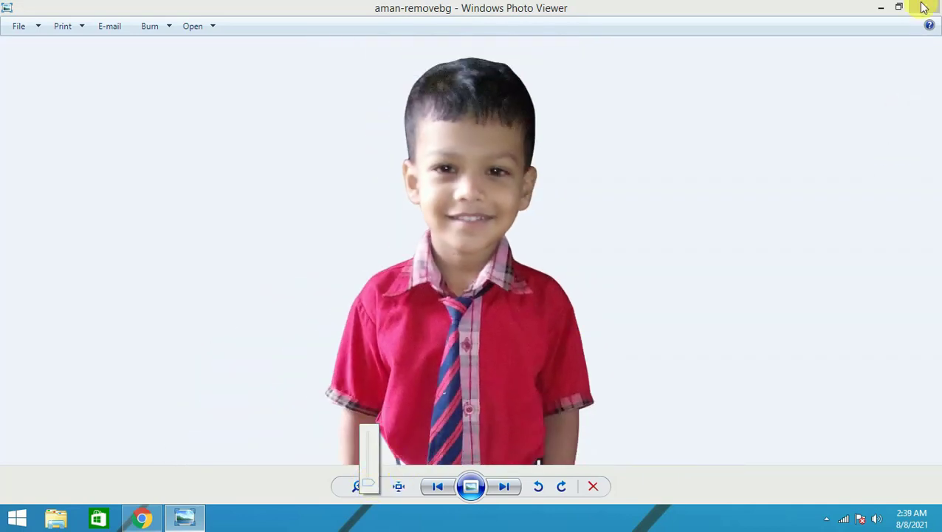
click(924, 7)
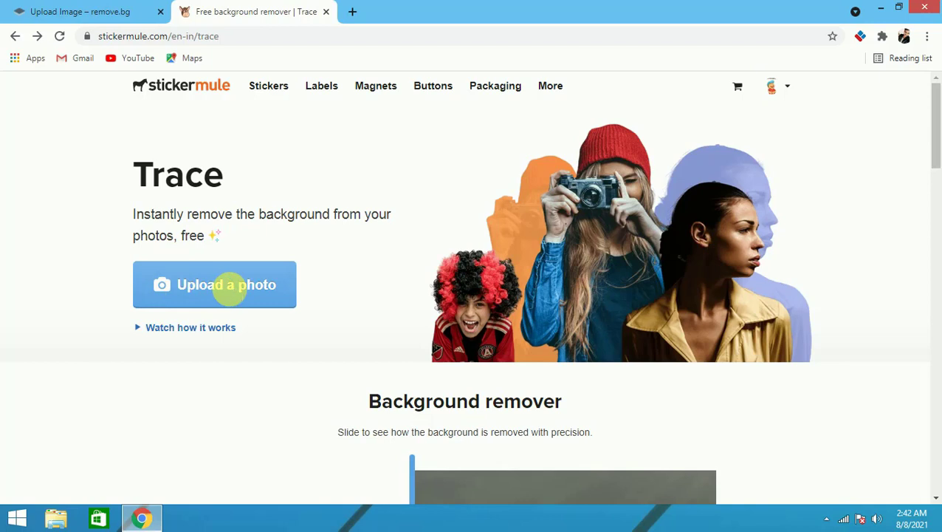
Step: Upload aman.jpg from the Desktop to Sticker Mule Trace
click(230, 288)
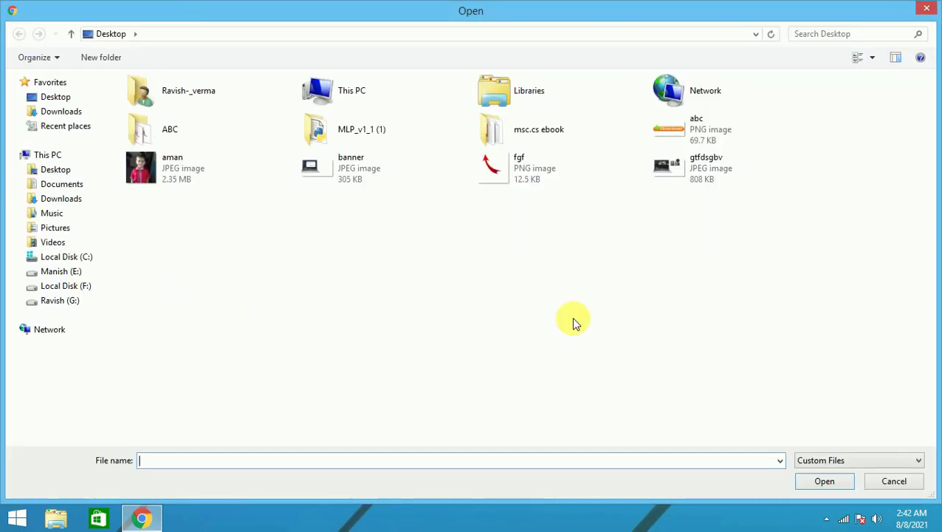
click(169, 172)
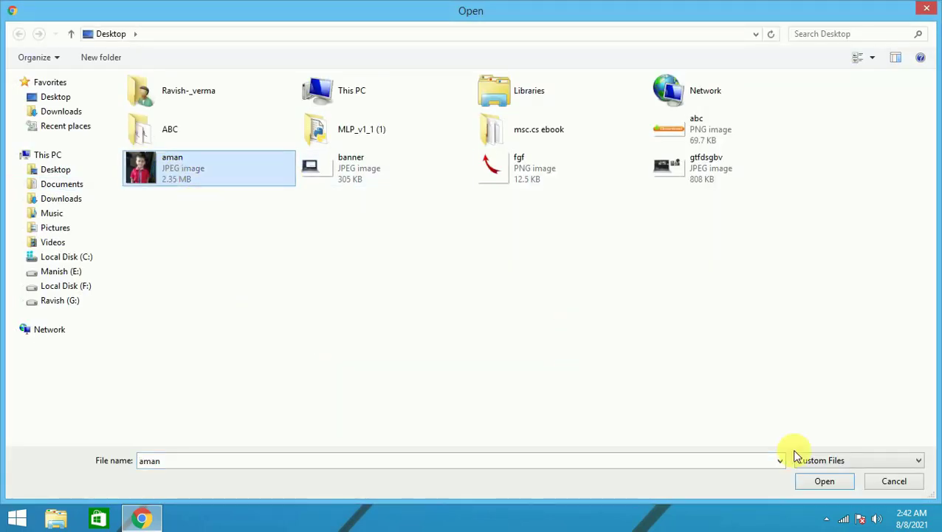
click(832, 480)
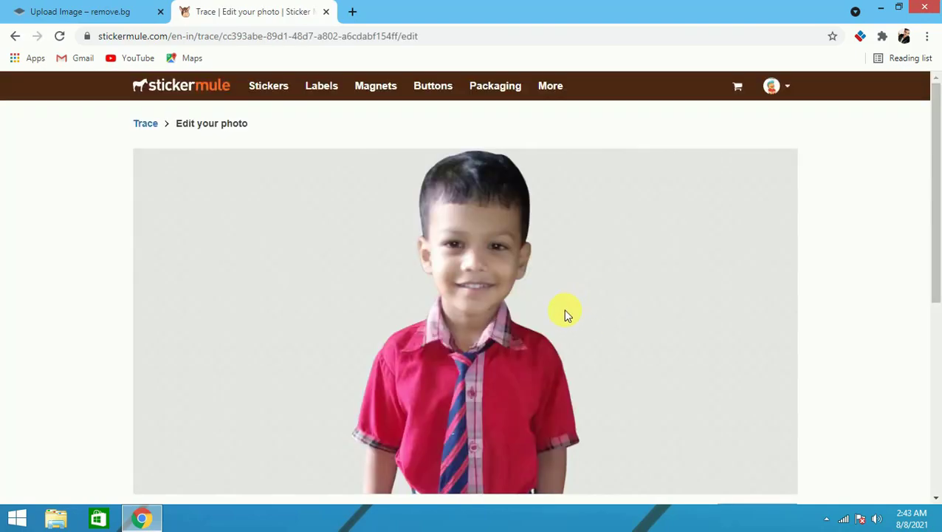
Step: Download the full-size Trace cutout as the design-cc393abe PNG and open it
scroll(539, 309, down, 2)
scroll(411, 270, up, 2)
scroll(630, 311, down, 3)
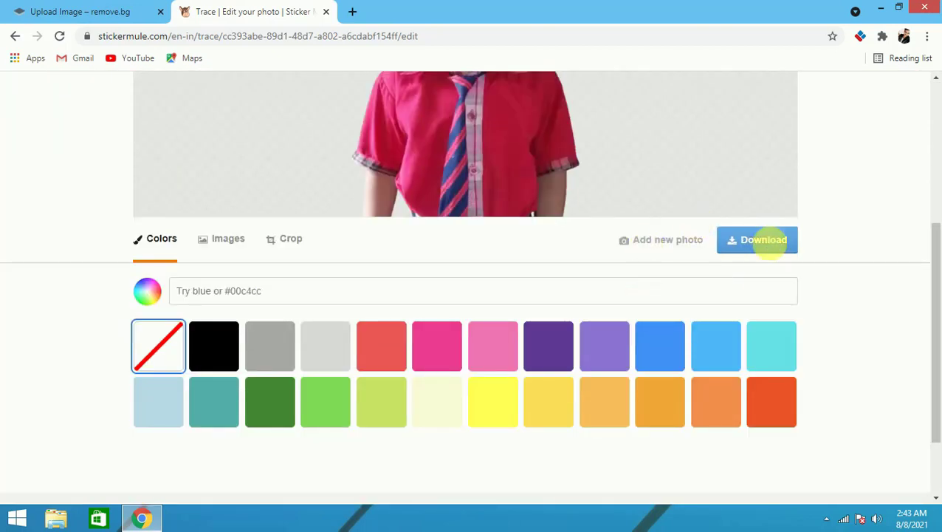
click(765, 243)
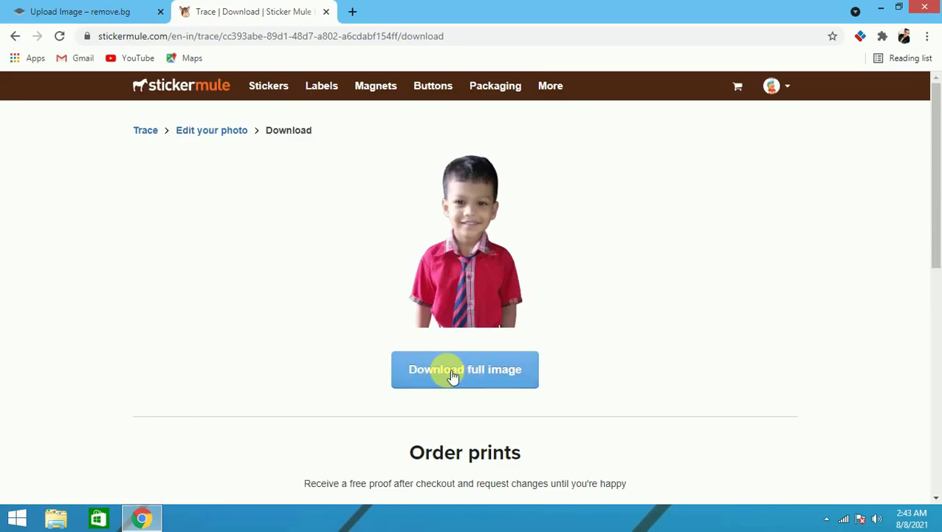
click(443, 371)
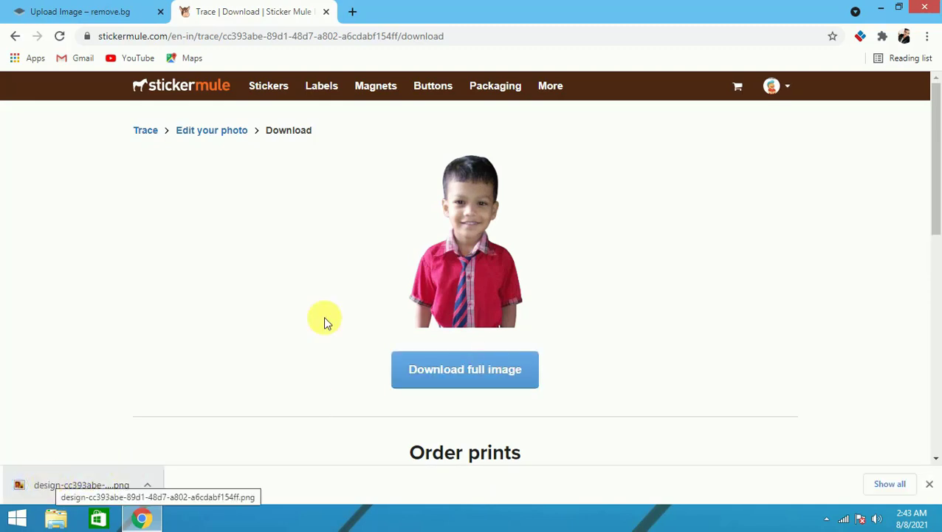
click(31, 488)
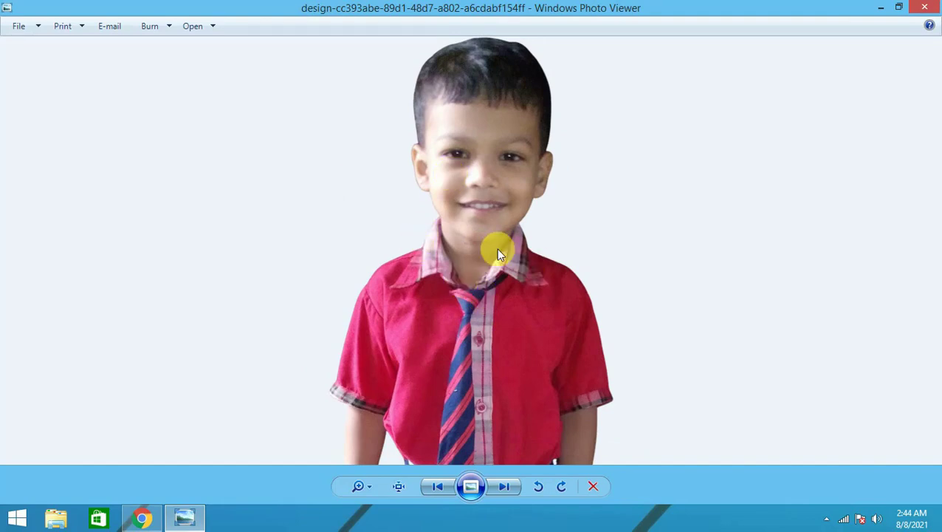
Step: Zoom into the Trace cutout to check its edges, then close Photo Viewer
scroll(523, 252, up, 2)
scroll(524, 252, down, 1)
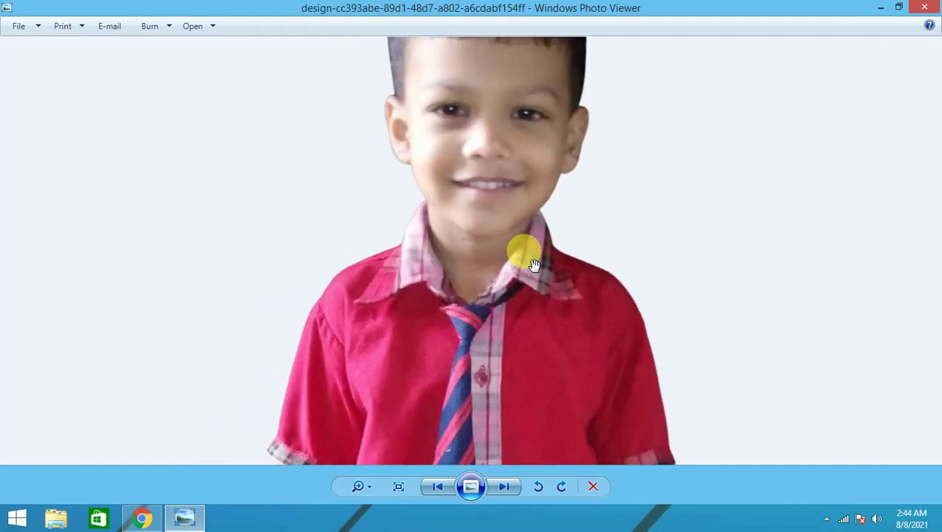
click(880, 8)
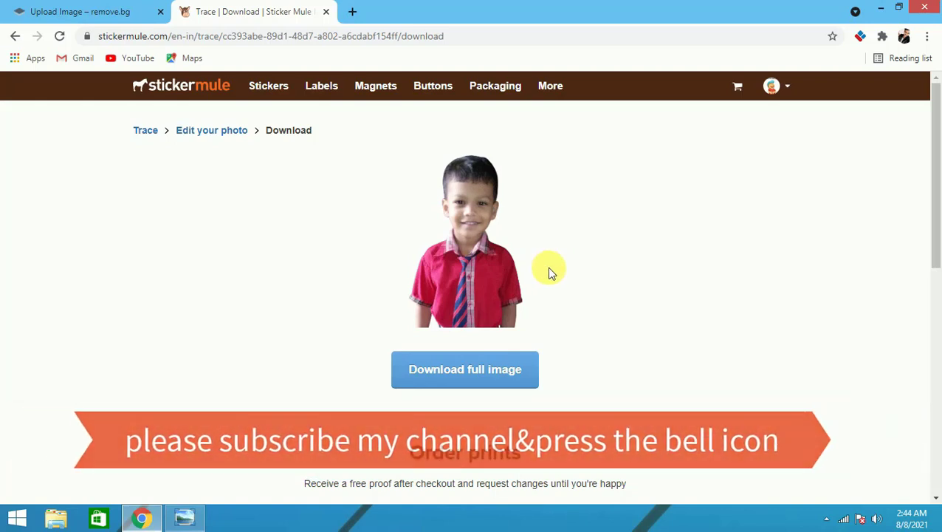